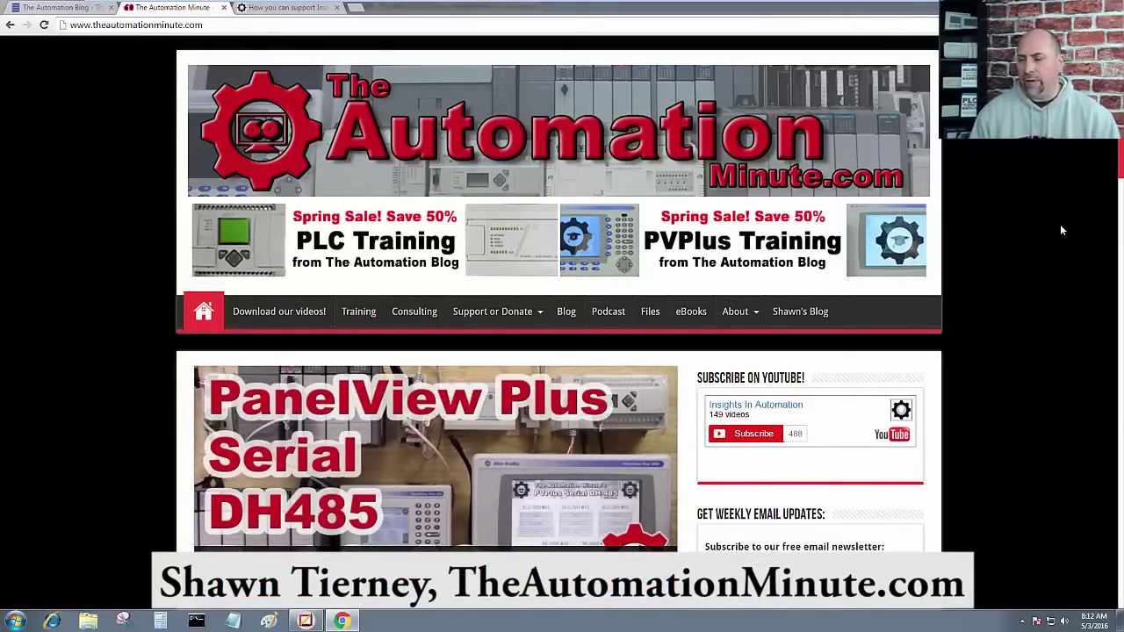
# Step: Switch Chrome to The Automation Blog, then bring FactoryTalk View Studio's Communication Setup forward
pyautogui.hotkey('ctrl', 'shift', 'Tab')
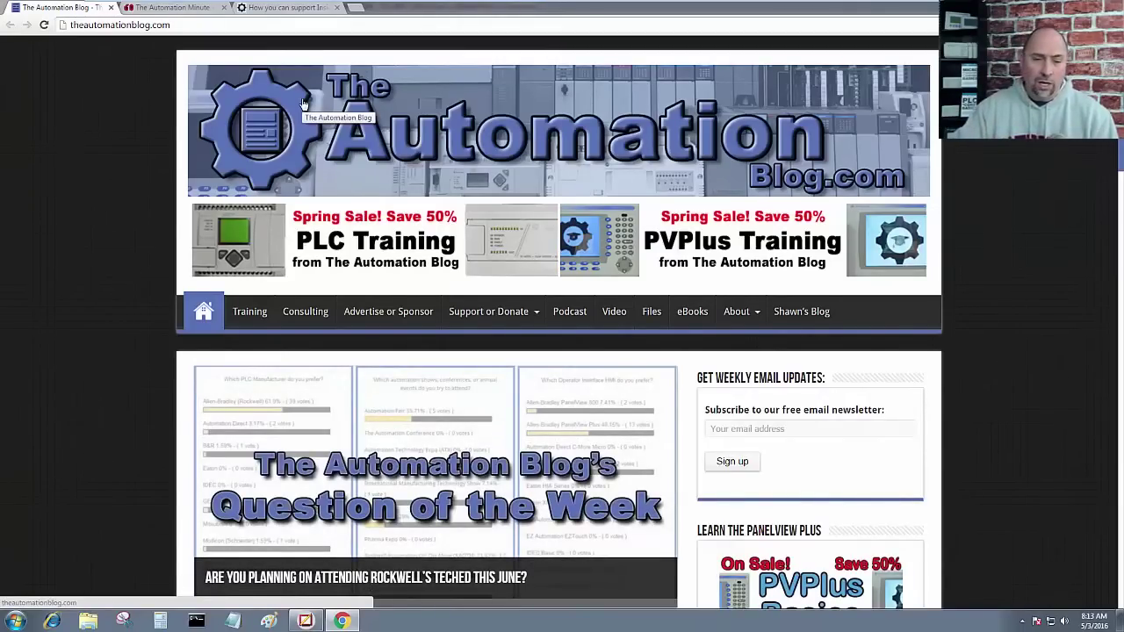
pyautogui.click(305, 621)
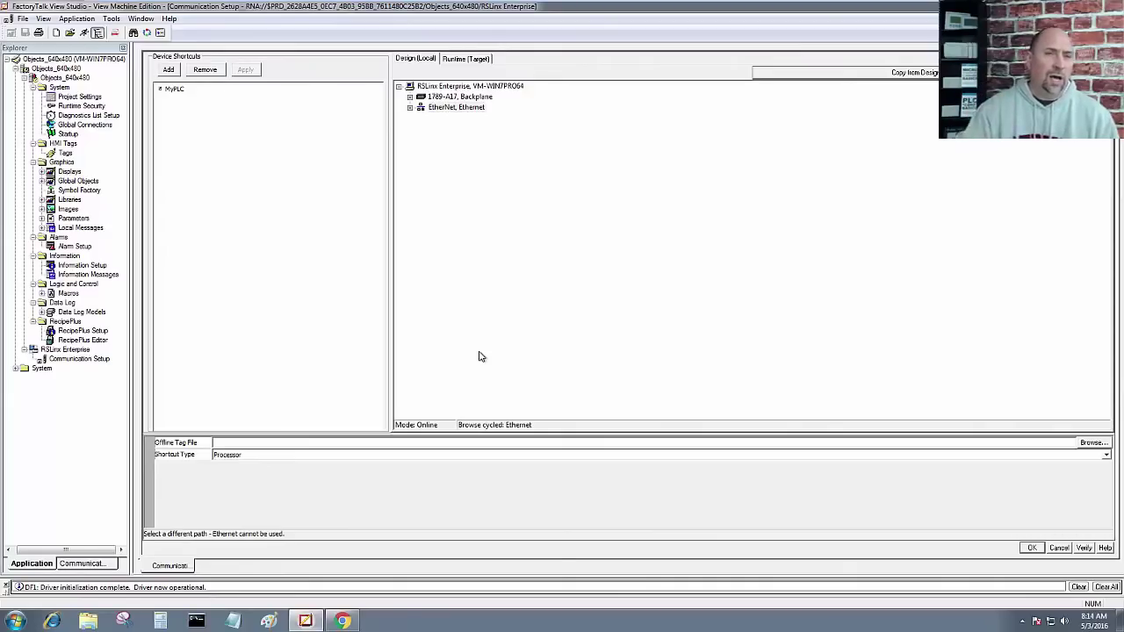
# Step: Add a Serial DF1 driver under RSLinx Enterprise on the Design (Local) tab
pyautogui.rightClick(439, 86)
pyautogui.click(462, 95)
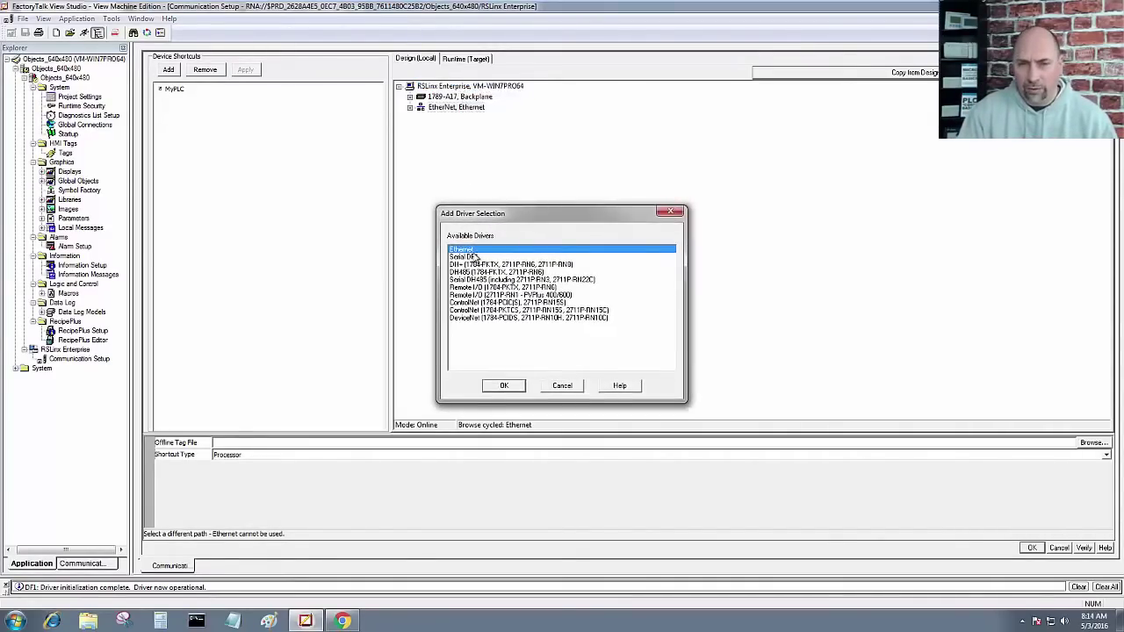
pyautogui.click(476, 257)
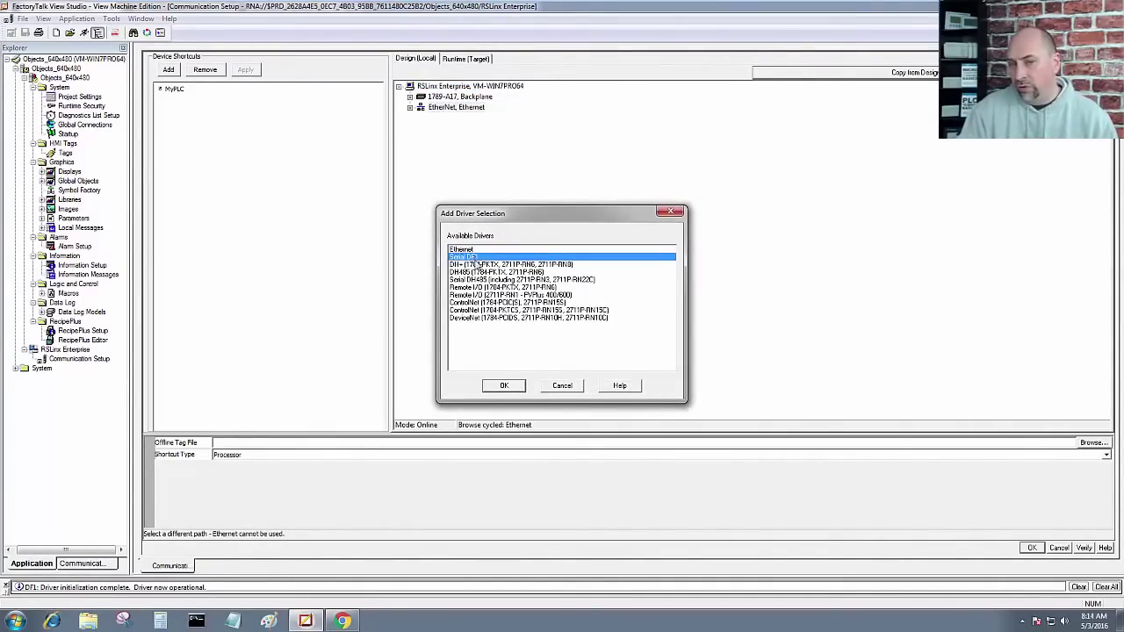
pyautogui.click(501, 386)
pyautogui.moveTo(547, 213); pyautogui.dragTo(511, 160)
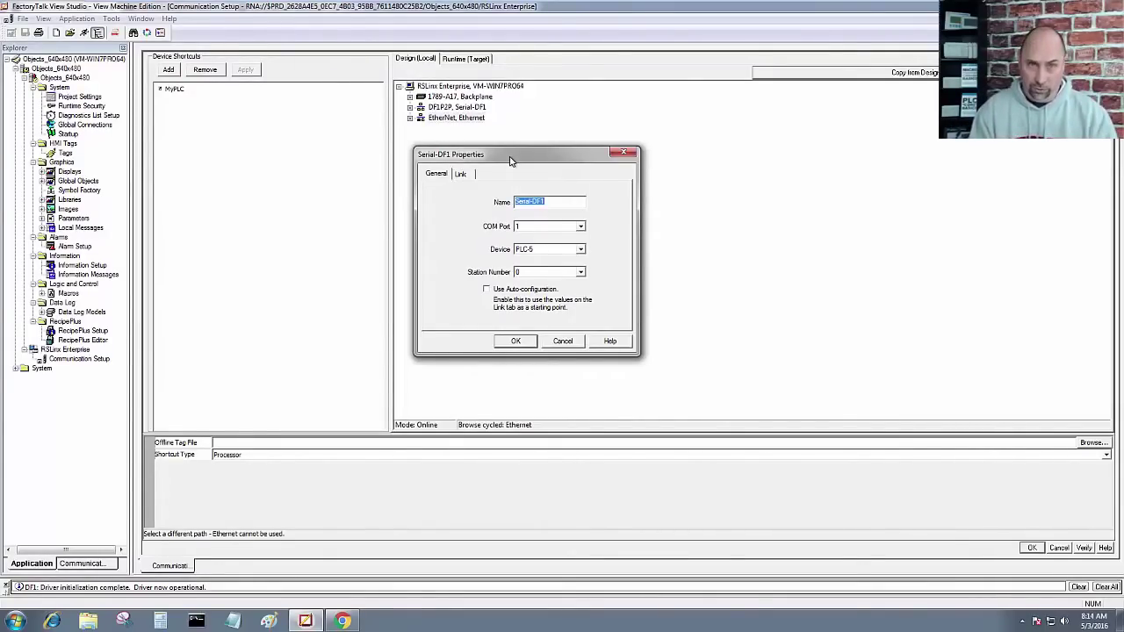
# Step: Set Serial-DF1 to COM Port 3, device PLC-5, with Use Auto-configuration checked, and confirm
pyautogui.click(534, 229)
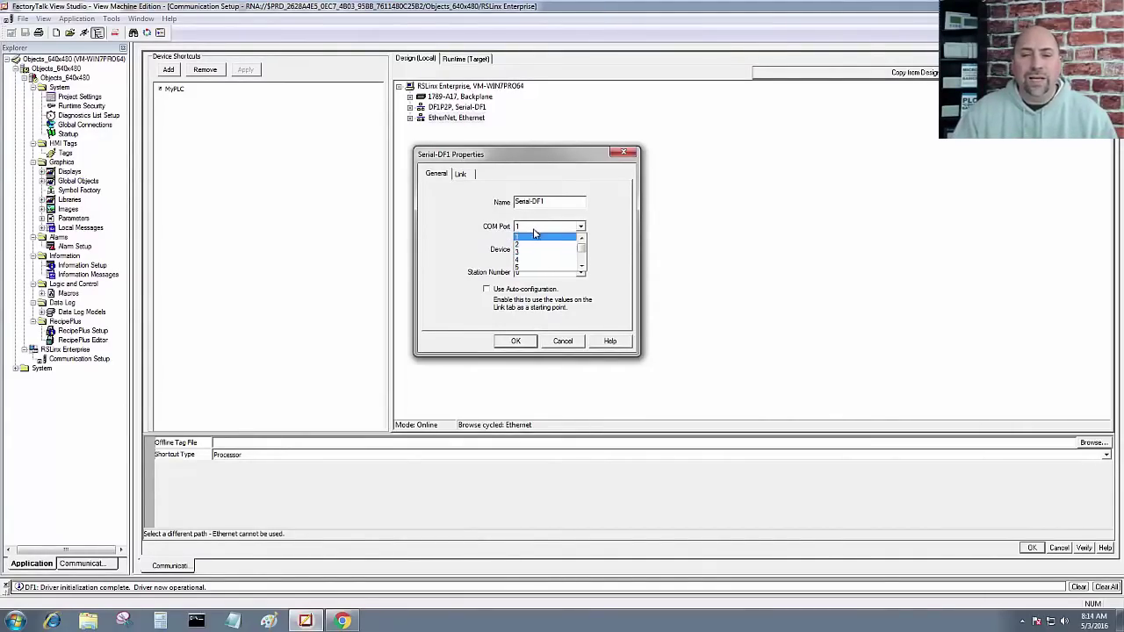
pyautogui.click(538, 254)
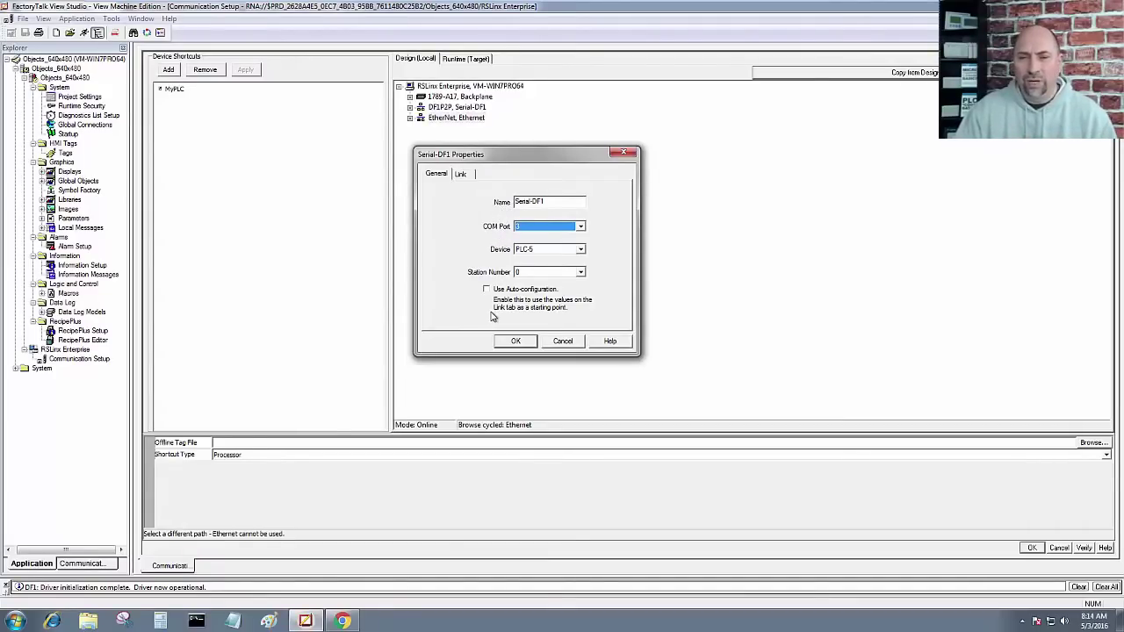
pyautogui.click(542, 253)
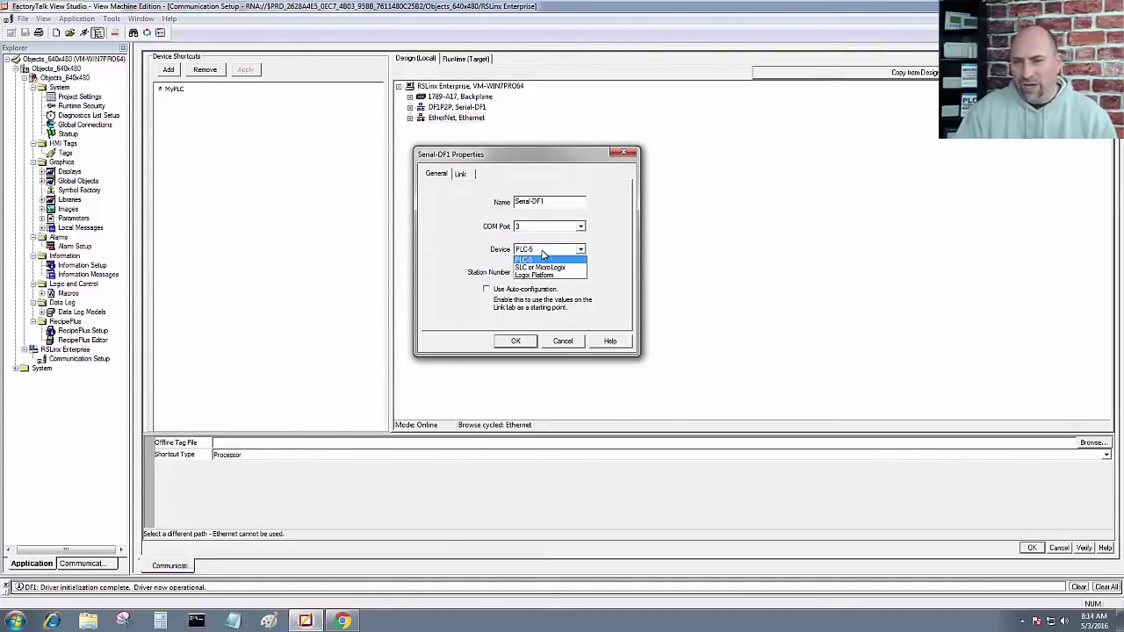
pyautogui.click(477, 250)
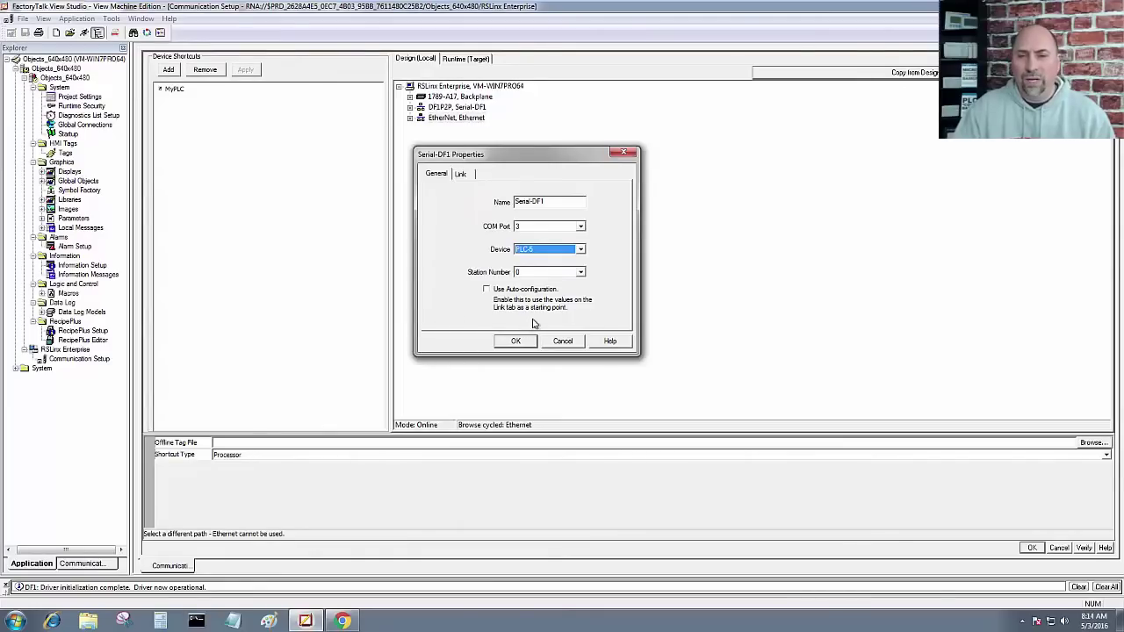
pyautogui.click(488, 290)
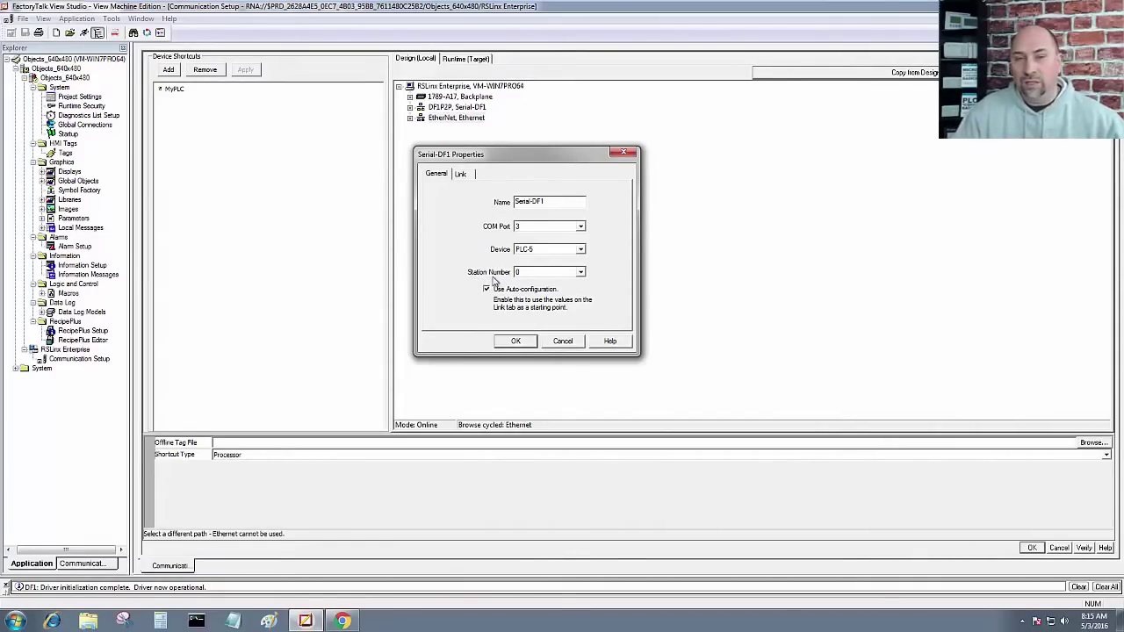
pyautogui.click(462, 175)
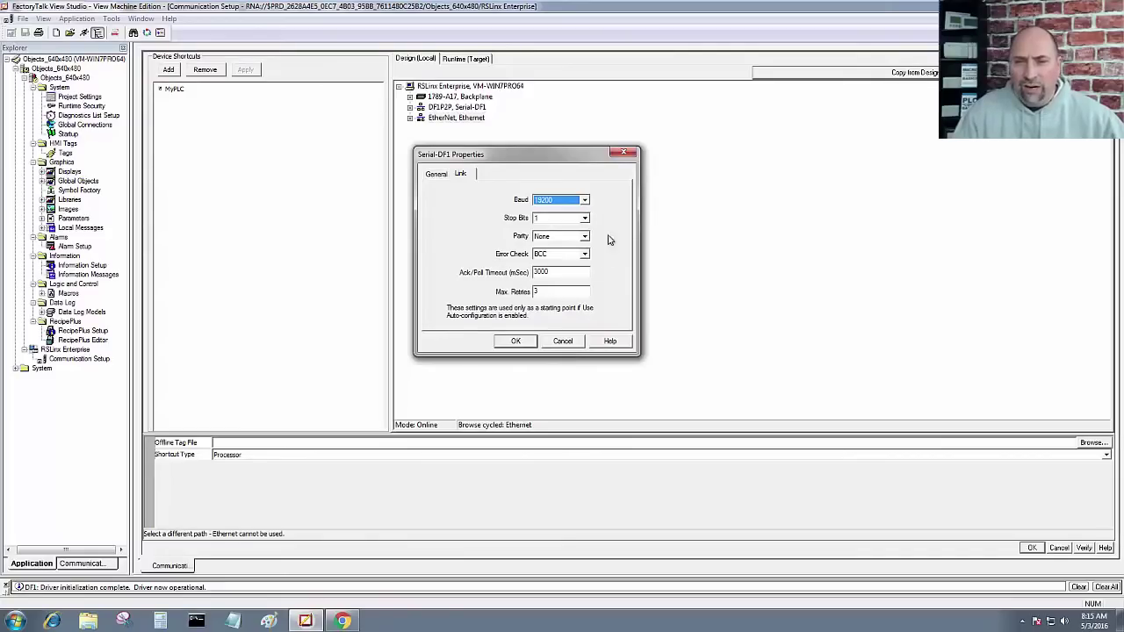
pyautogui.click(518, 342)
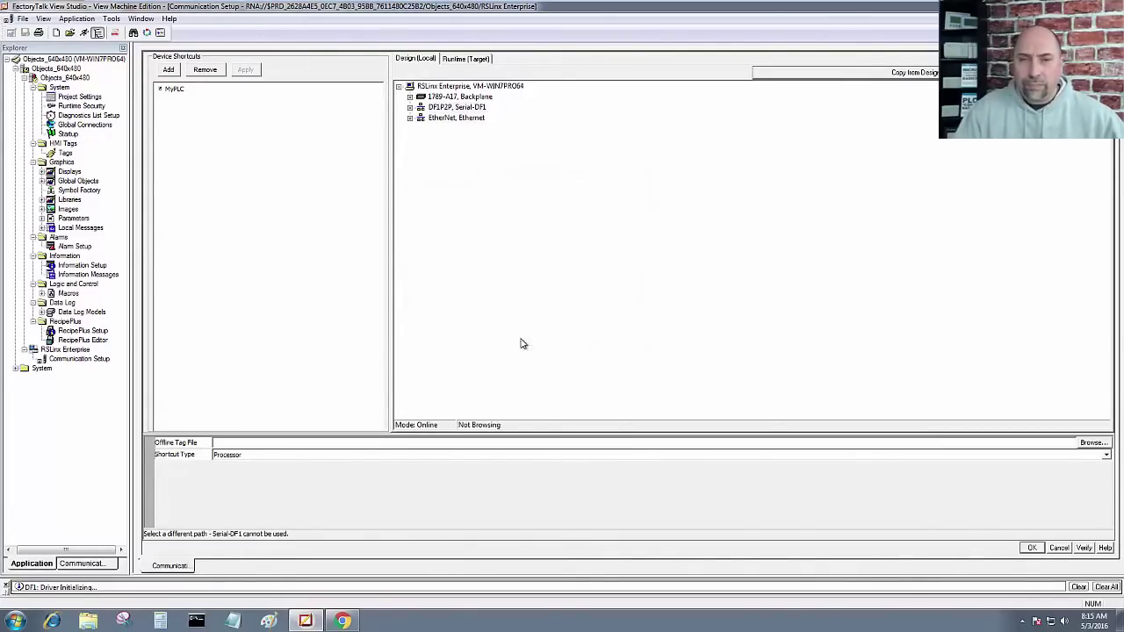
# Step: Expand Serial-DF1 to reveal the MicroLogix 1000, then switch to the Runtime (Target) tab
pyautogui.click(409, 108)
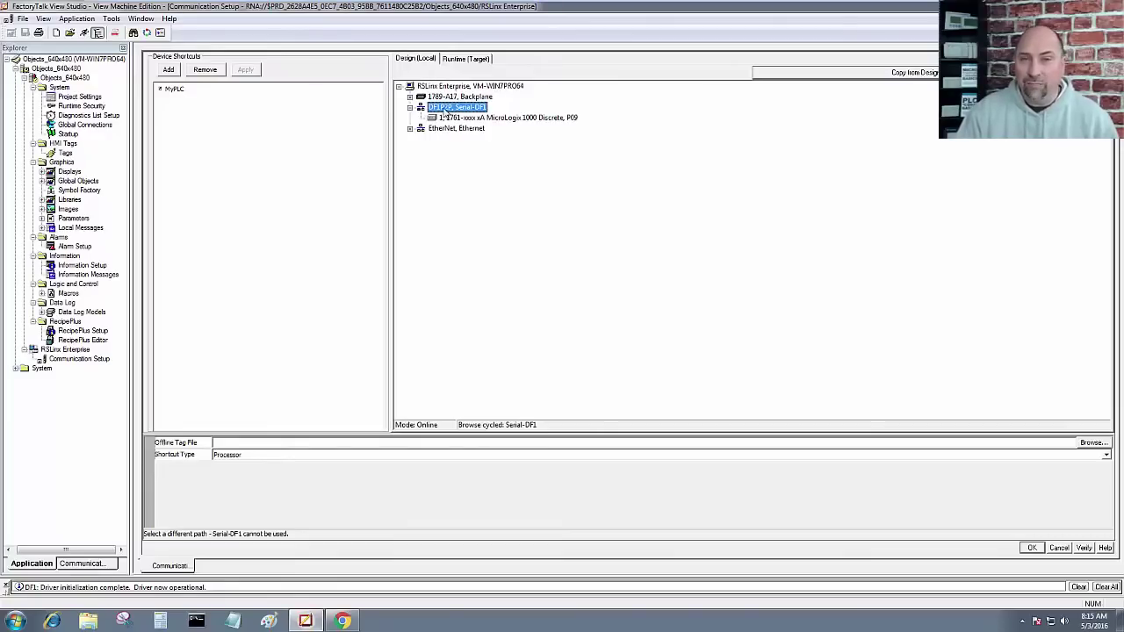
pyautogui.click(462, 61)
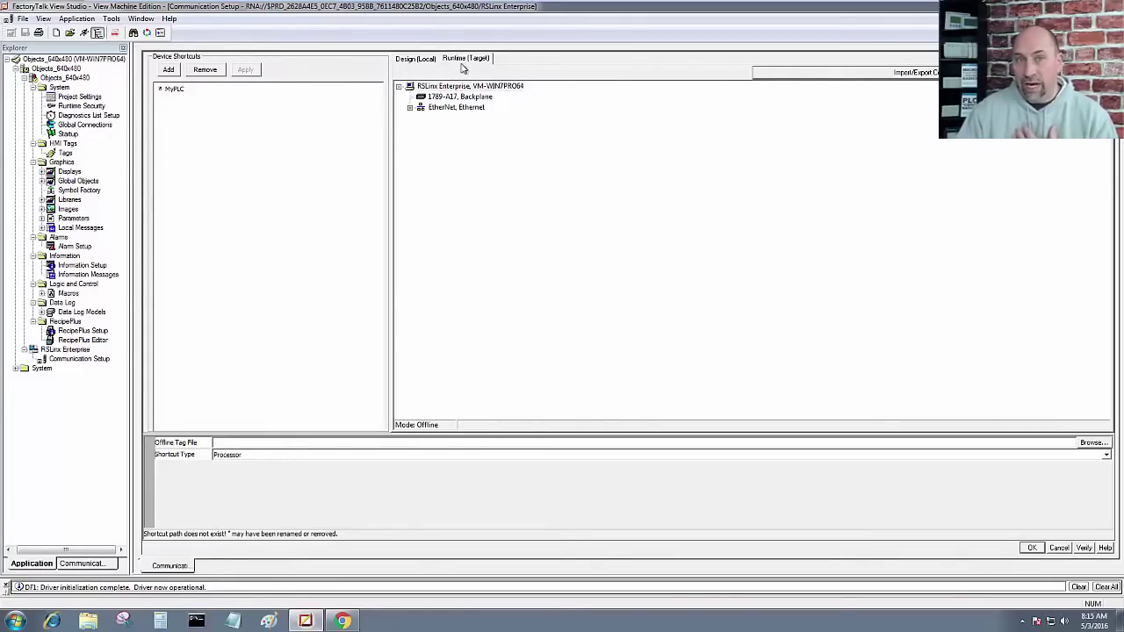
# Step: Add a Serial DF1 driver under RSLinx Enterprise in the Runtime (Target) configuration
pyautogui.click(430, 61)
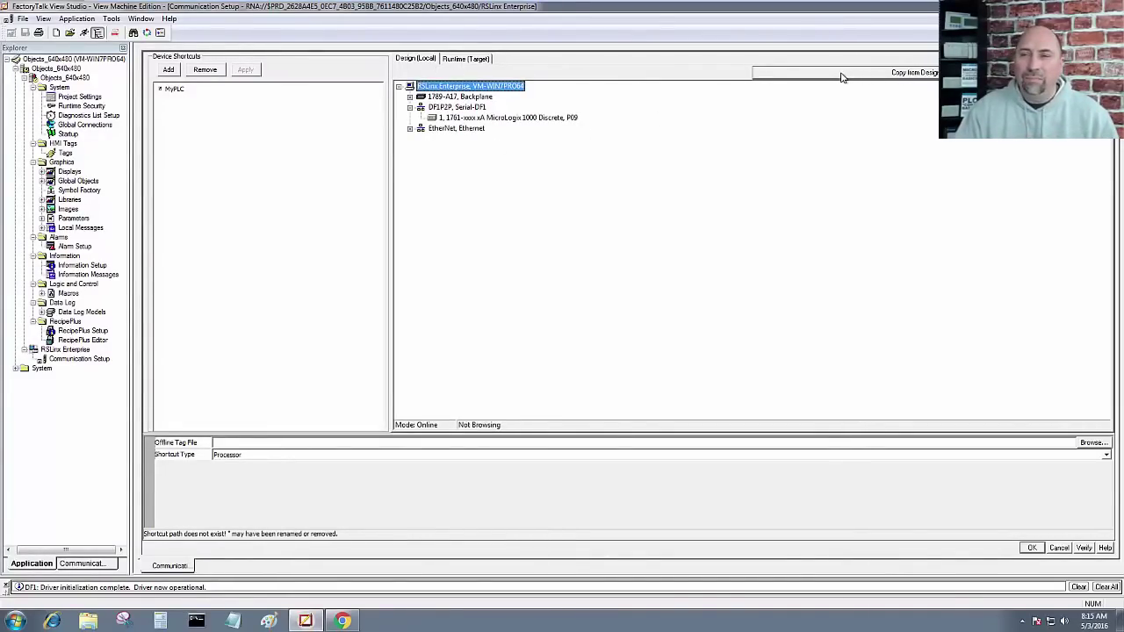
pyautogui.click(466, 58)
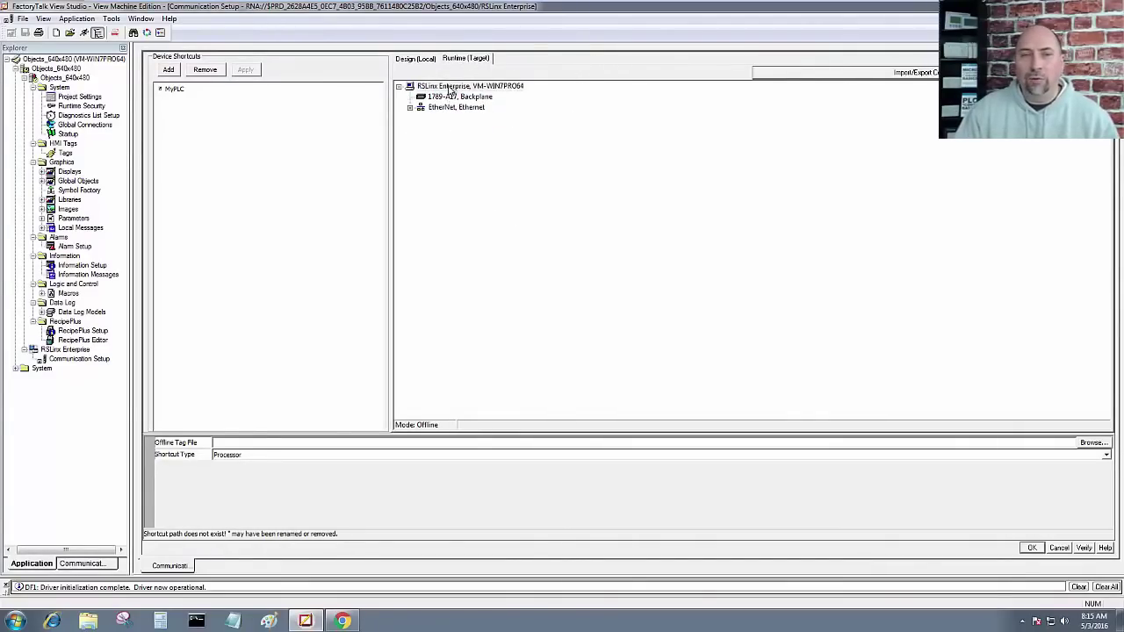
pyautogui.rightClick(452, 88)
pyautogui.click(478, 94)
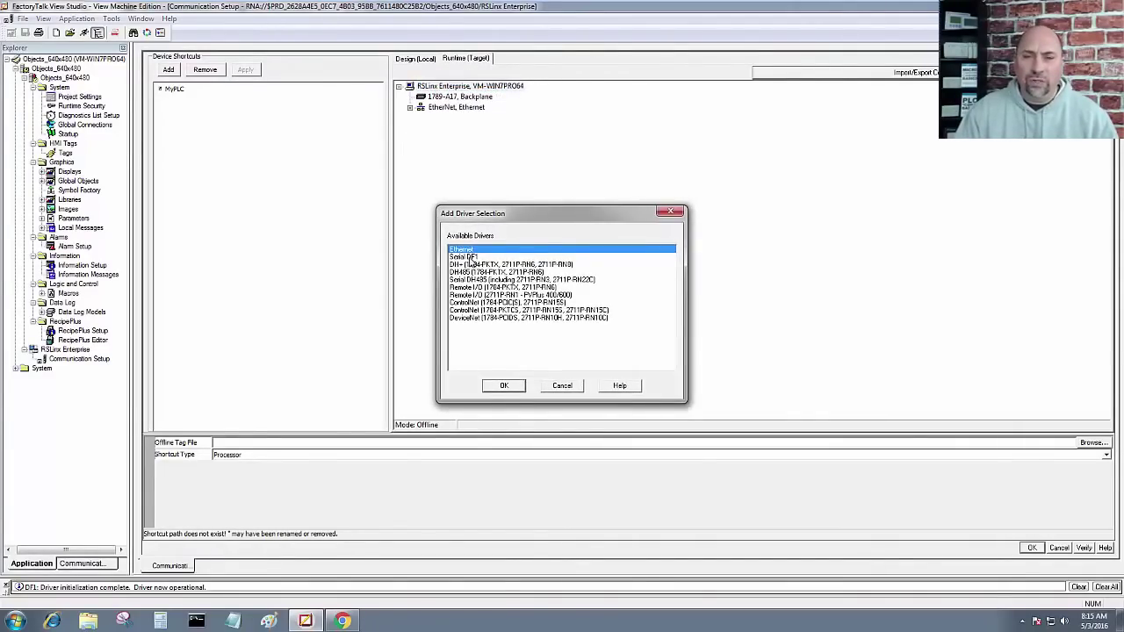
pyautogui.click(474, 257)
pyautogui.click(499, 386)
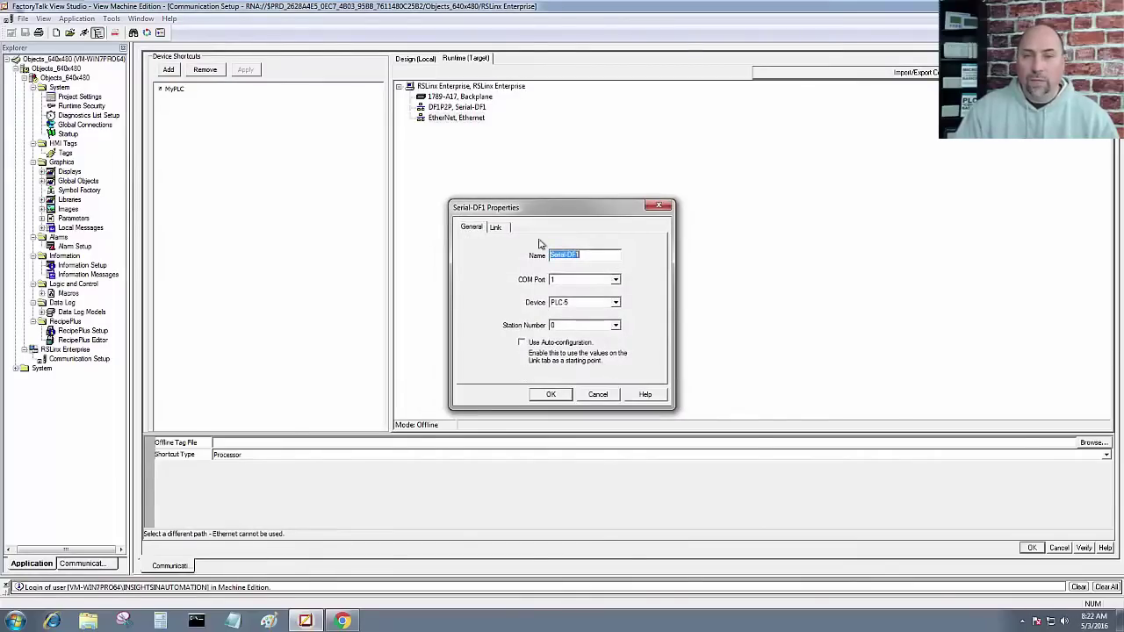
pyautogui.moveTo(565, 211); pyautogui.dragTo(565, 122)
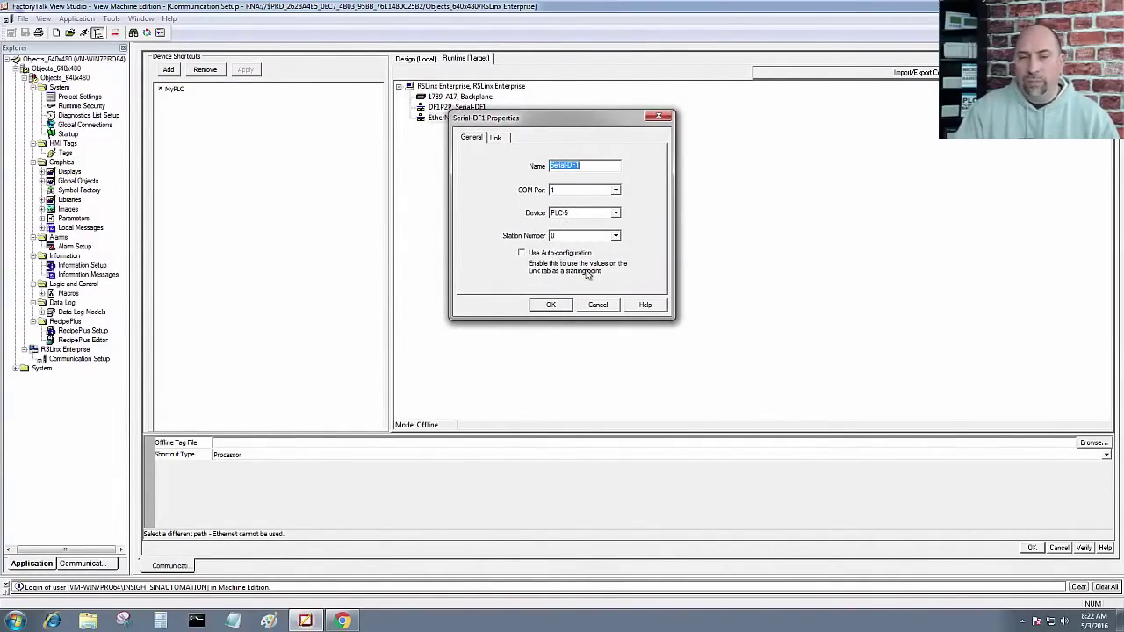
# Step: Keep PLC-5 as the device, review the 19200 baud BCC link settings, and accept
pyautogui.click(618, 213)
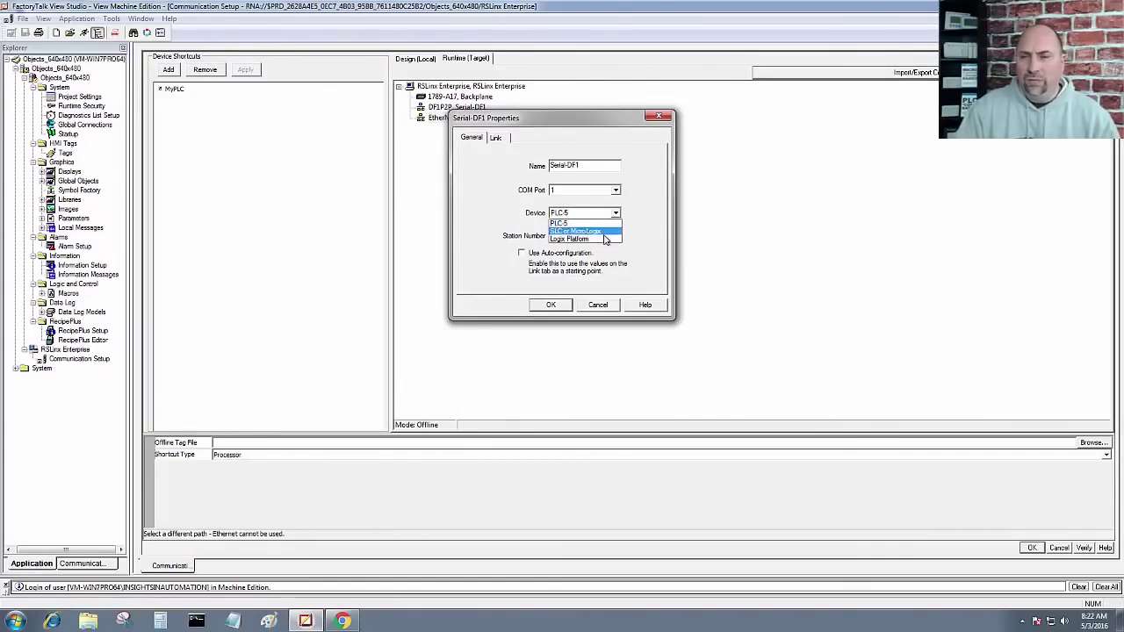
pyautogui.click(613, 224)
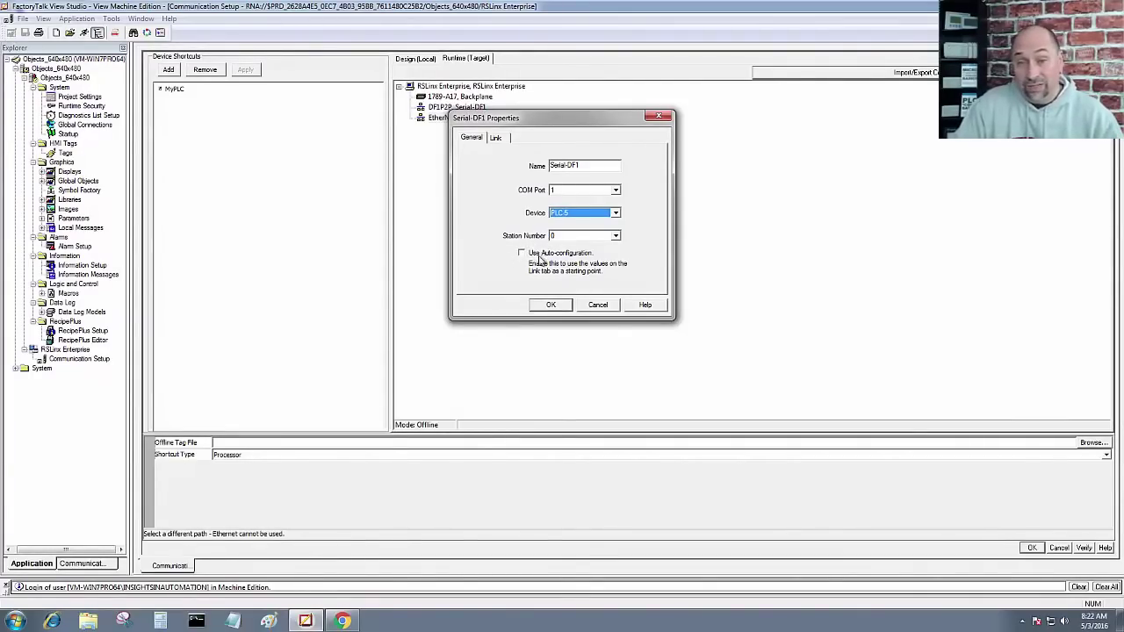
pyautogui.click(497, 138)
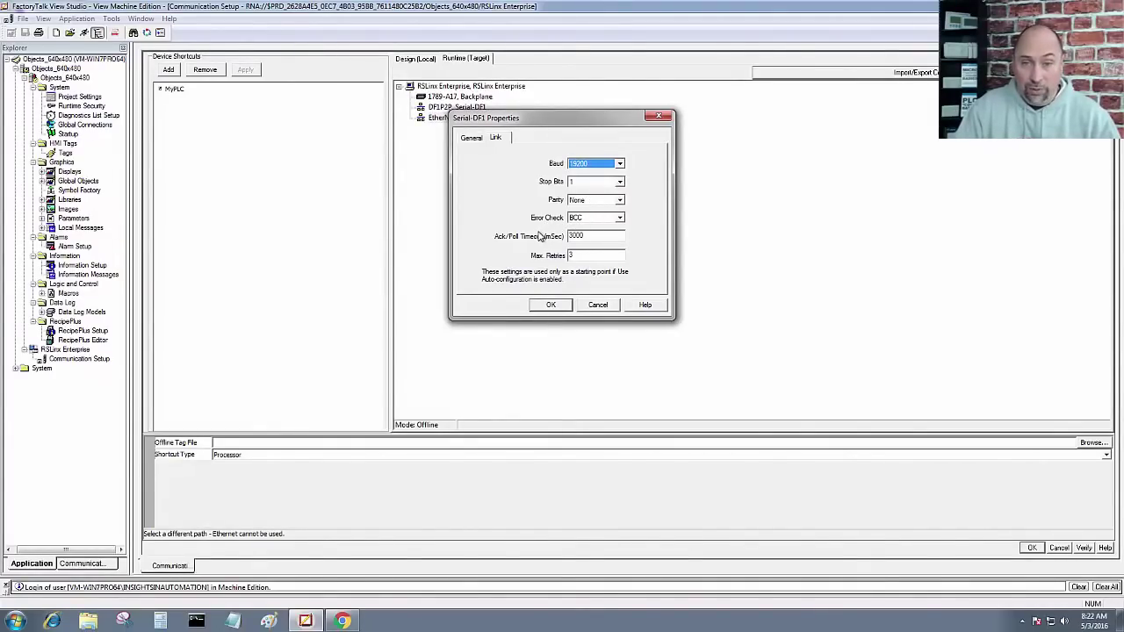
pyautogui.click(551, 306)
# Step: Add a 1761 MicroLogix 1000 Discrete device under the runtime Serial-DF1 driver
pyautogui.rightClick(460, 108)
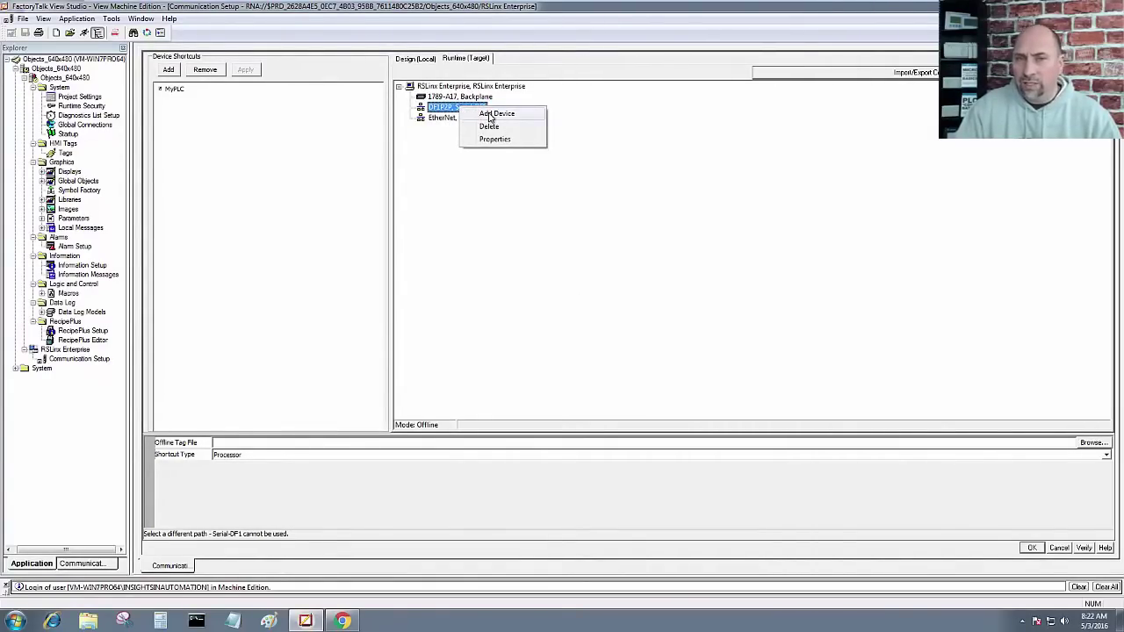
pyautogui.click(490, 115)
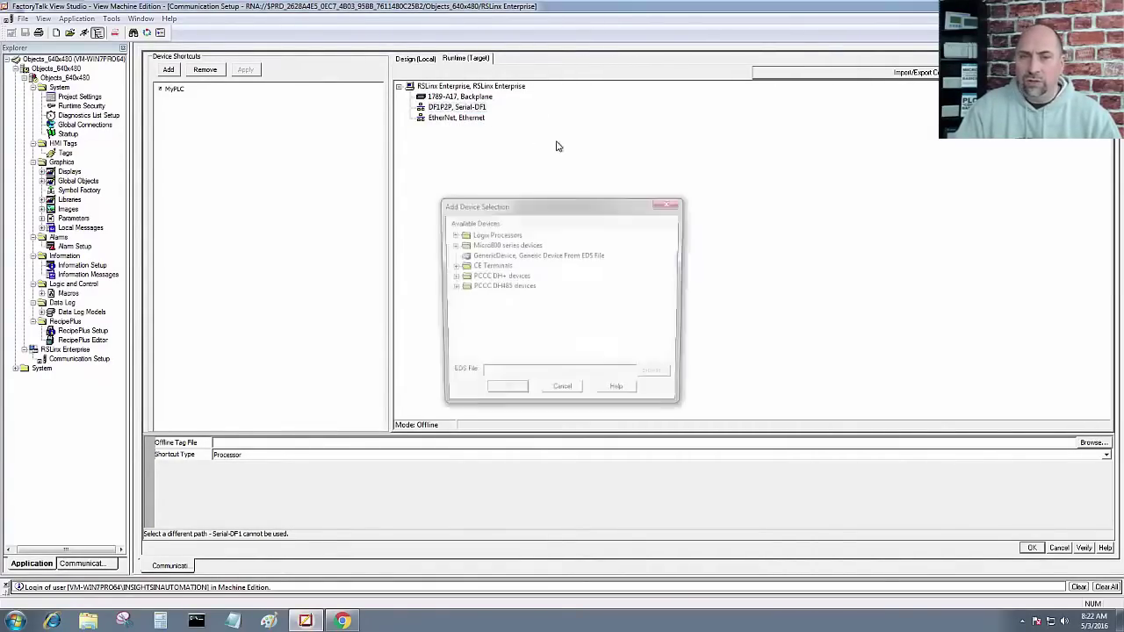
pyautogui.click(451, 288)
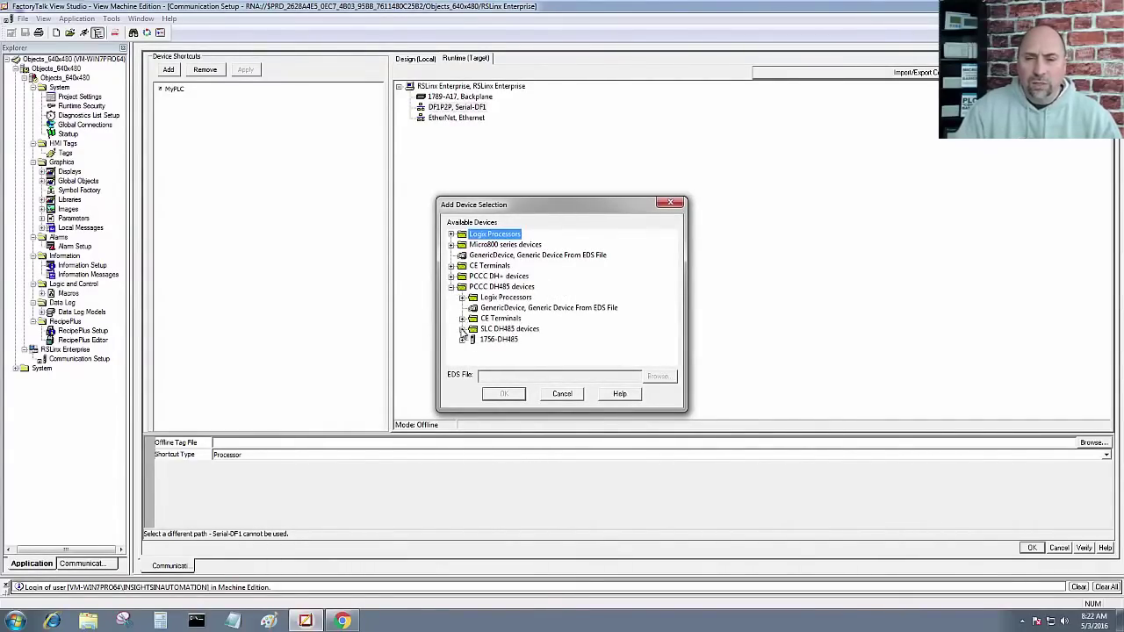
pyautogui.click(462, 328)
pyautogui.click(577, 288)
pyautogui.click(551, 319)
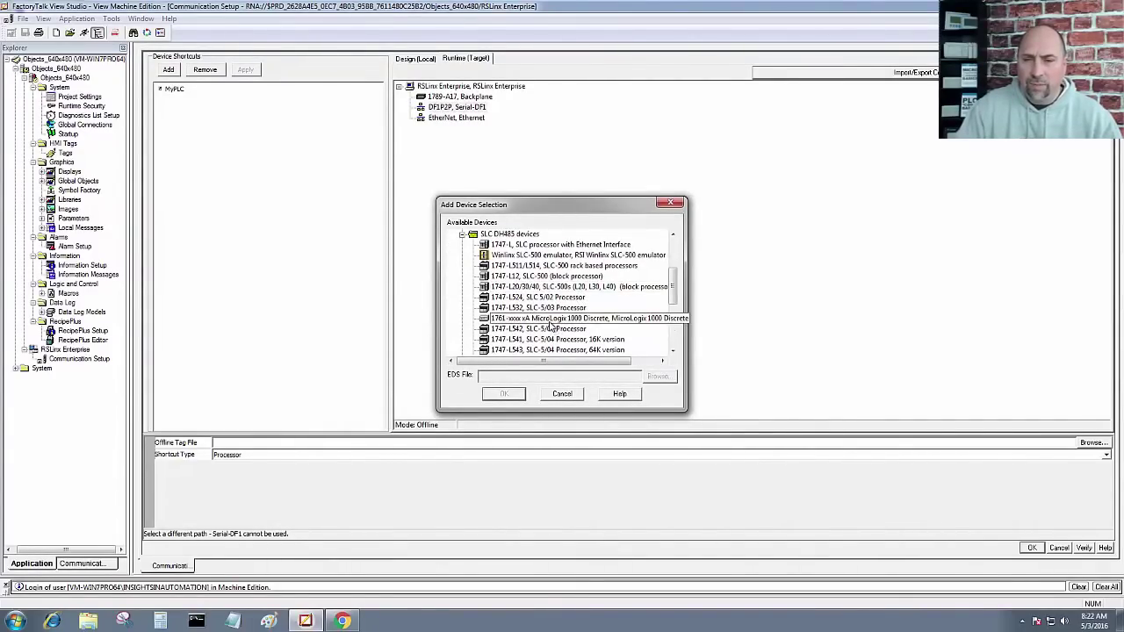
pyautogui.click(505, 394)
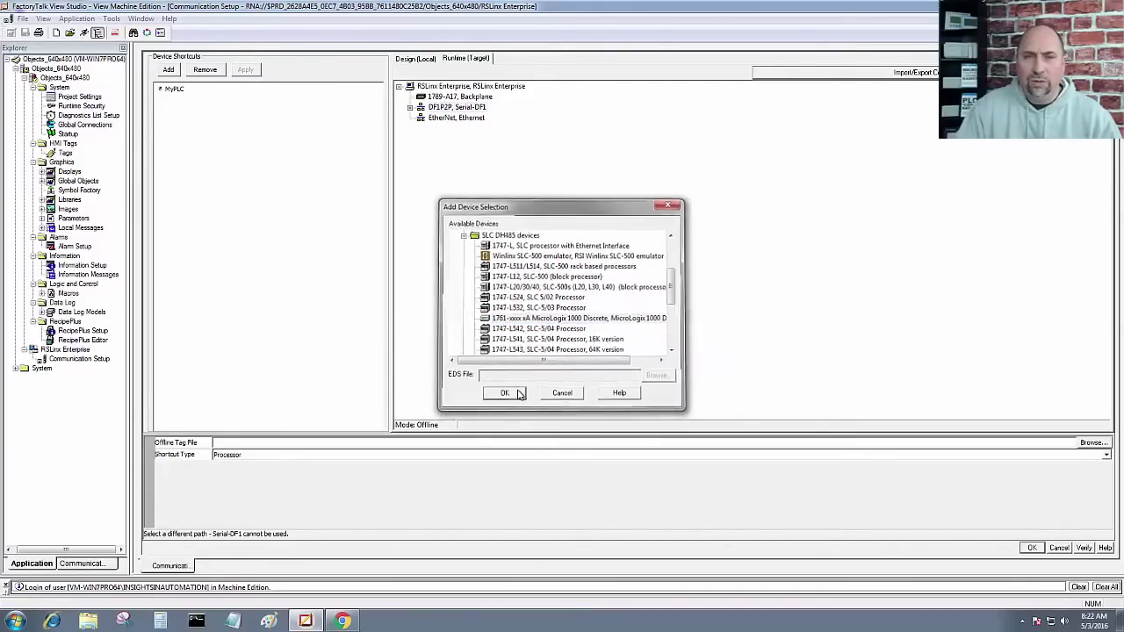
pyautogui.click(504, 394)
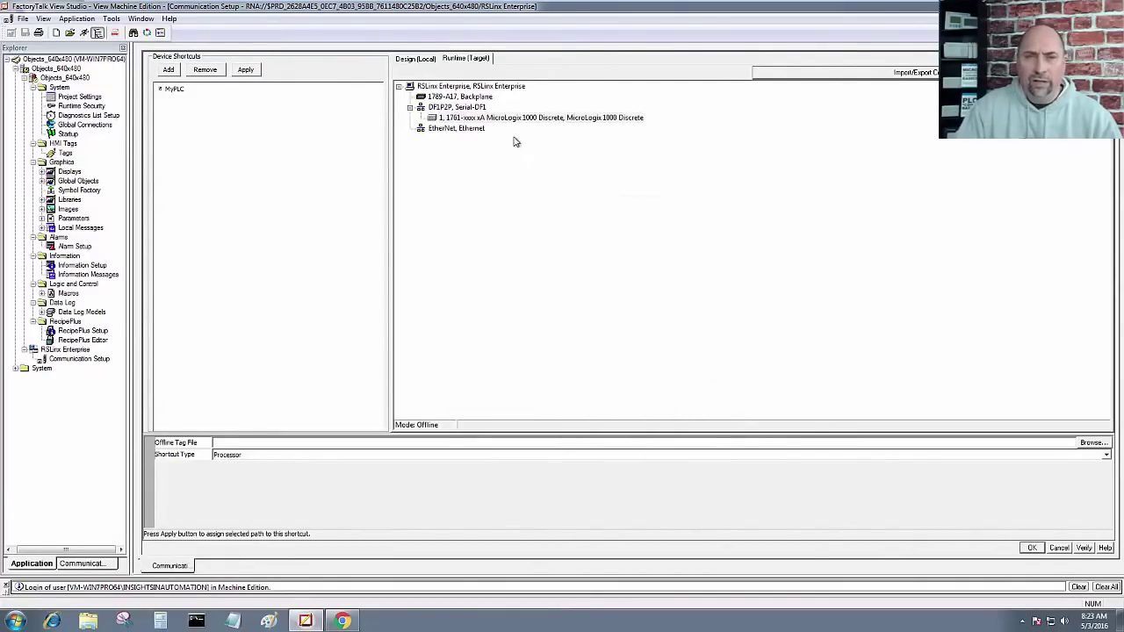
# Step: Apply the MicroLogix 1000 as the MyPLC shortcut's Runtime (Target) path and confirm
pyautogui.click(171, 91)
pyautogui.click(440, 119)
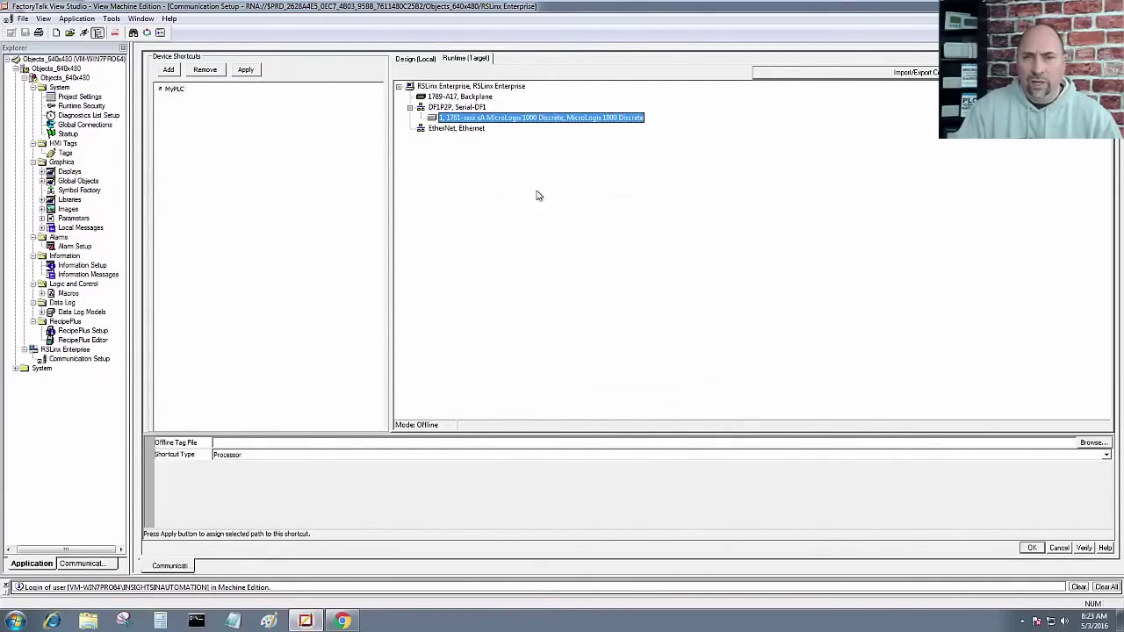
pyautogui.click(246, 69)
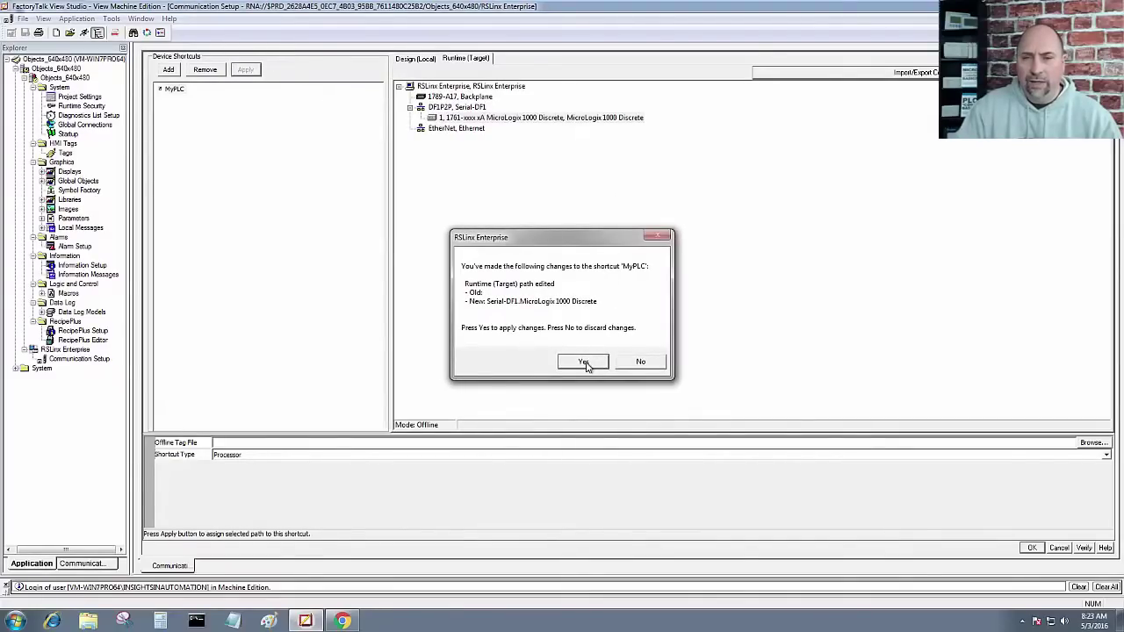
pyautogui.click(584, 363)
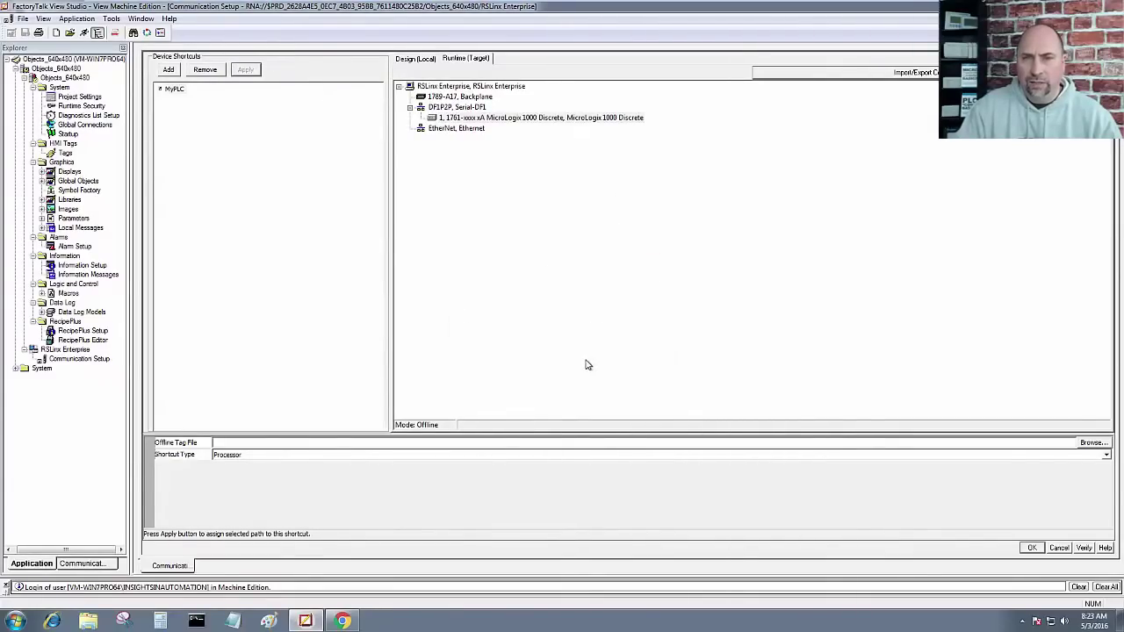
pyautogui.click(433, 108)
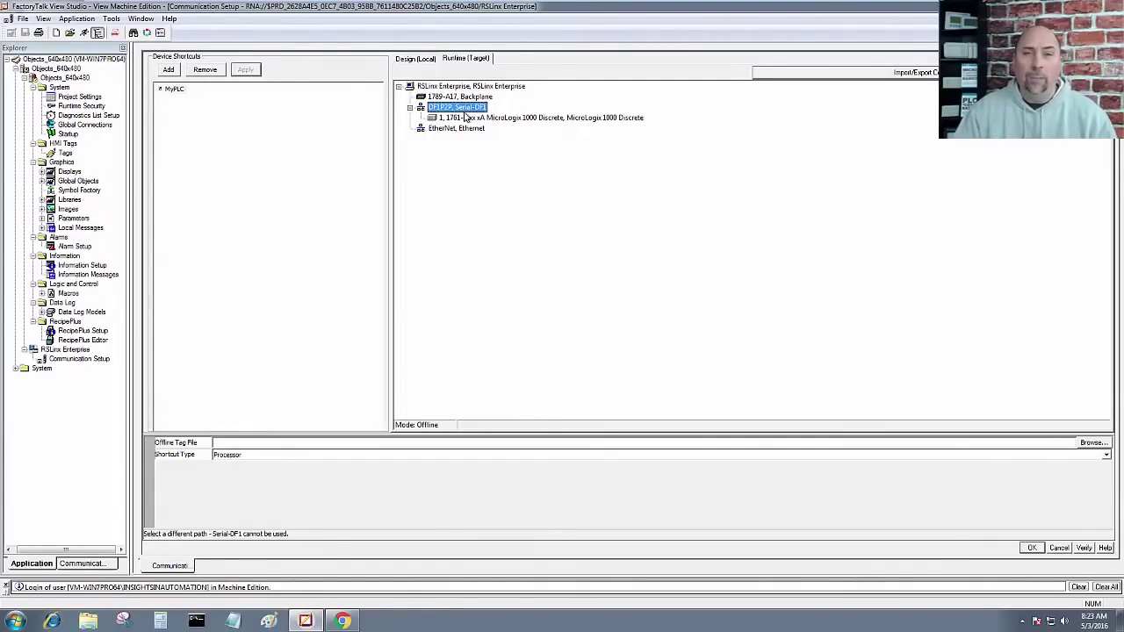
pyautogui.click(174, 92)
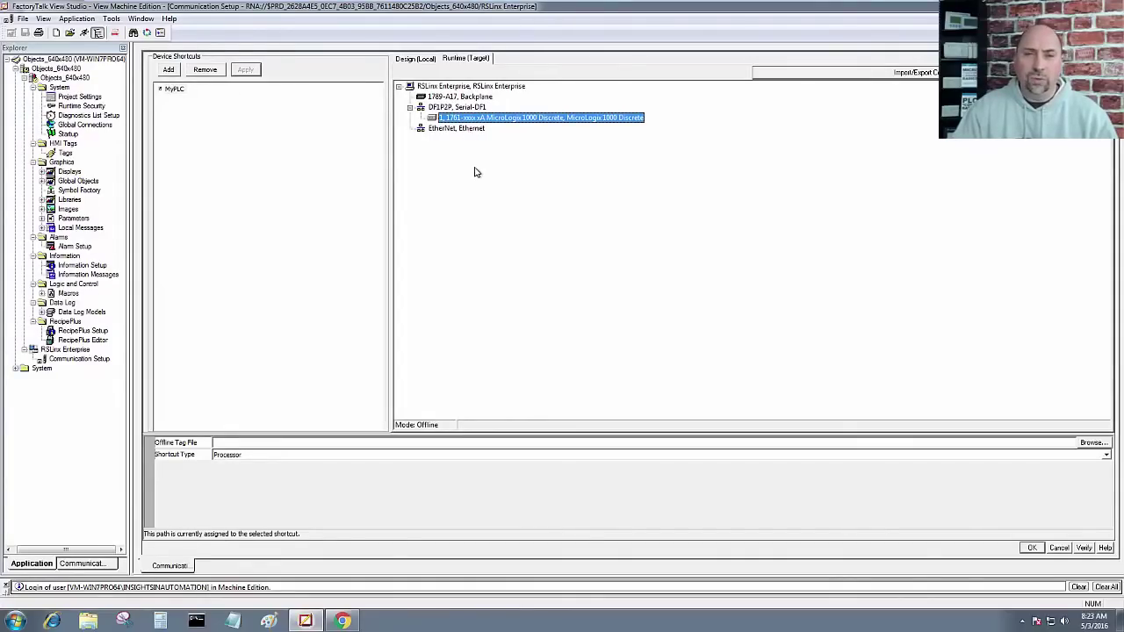
pyautogui.click(470, 108)
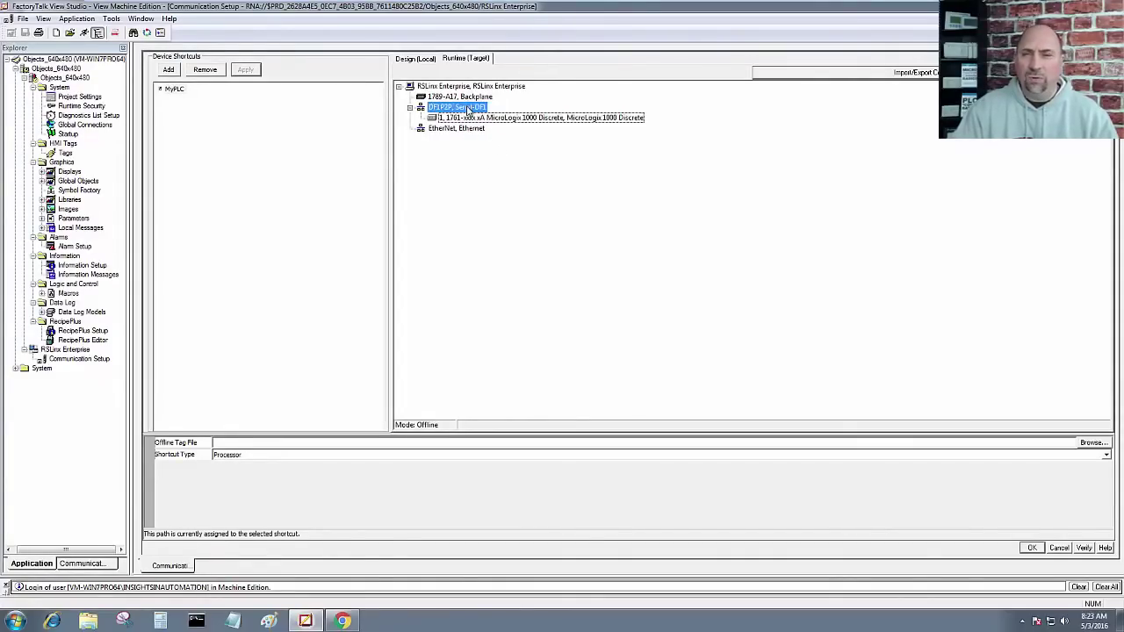
pyautogui.click(470, 118)
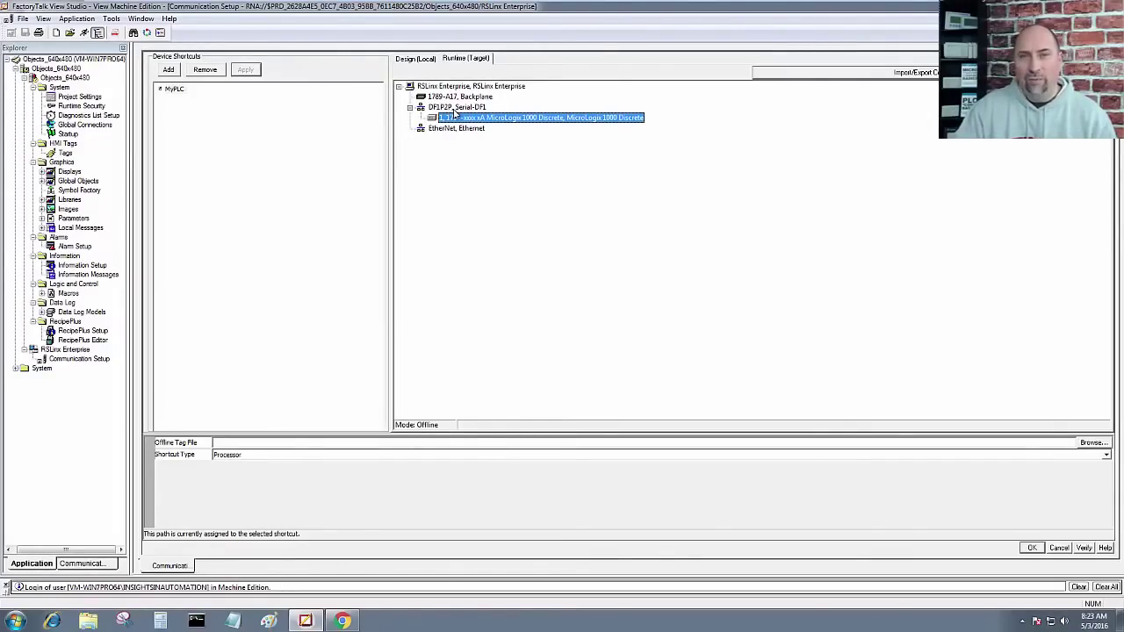
pyautogui.click(456, 107)
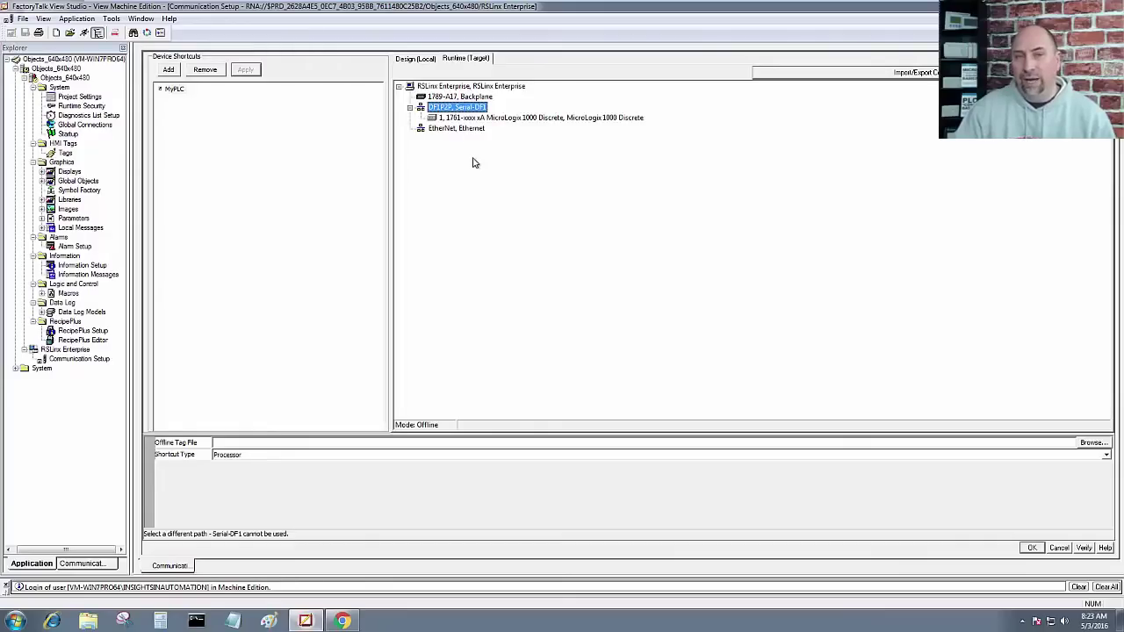
pyautogui.click(463, 118)
pyautogui.click(174, 89)
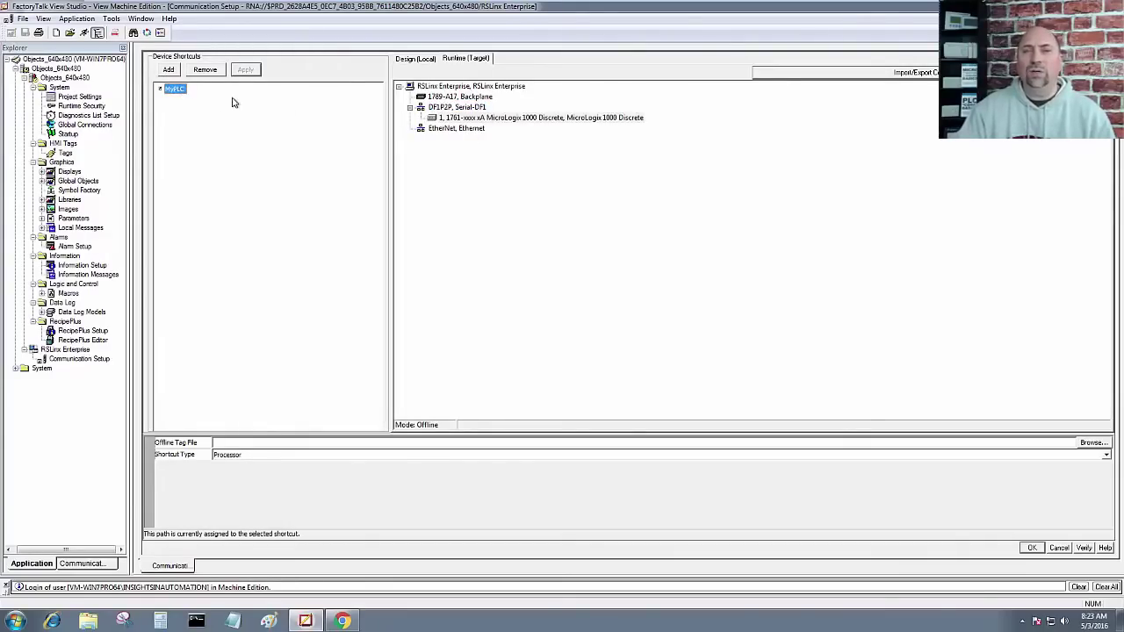